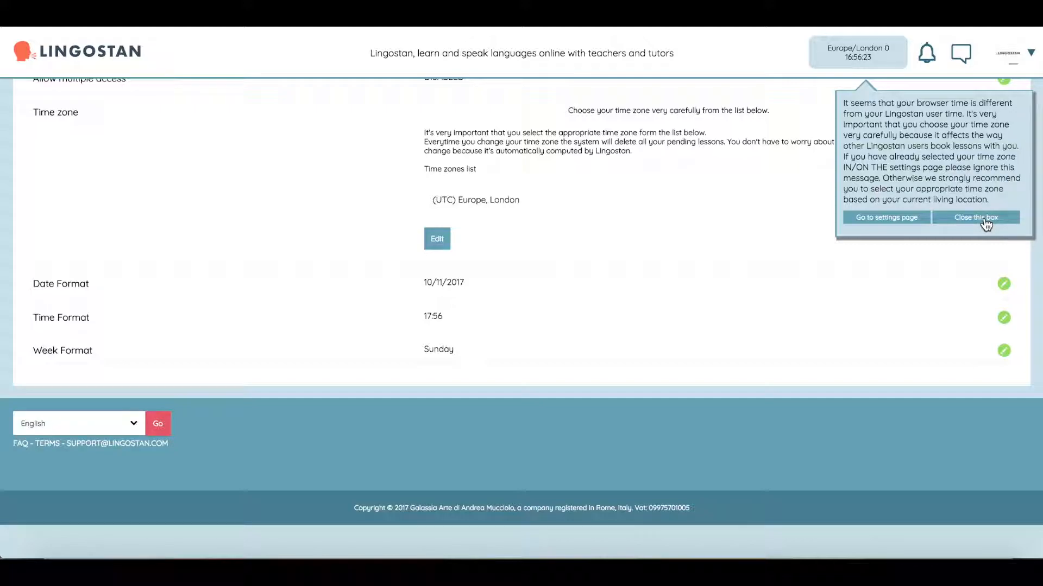
Step: Dismiss the browser time notice, then change the account's time zone to (UTC-05:00) America, New York and save it
{"action": "left_click", "coordinate": [986, 219]}
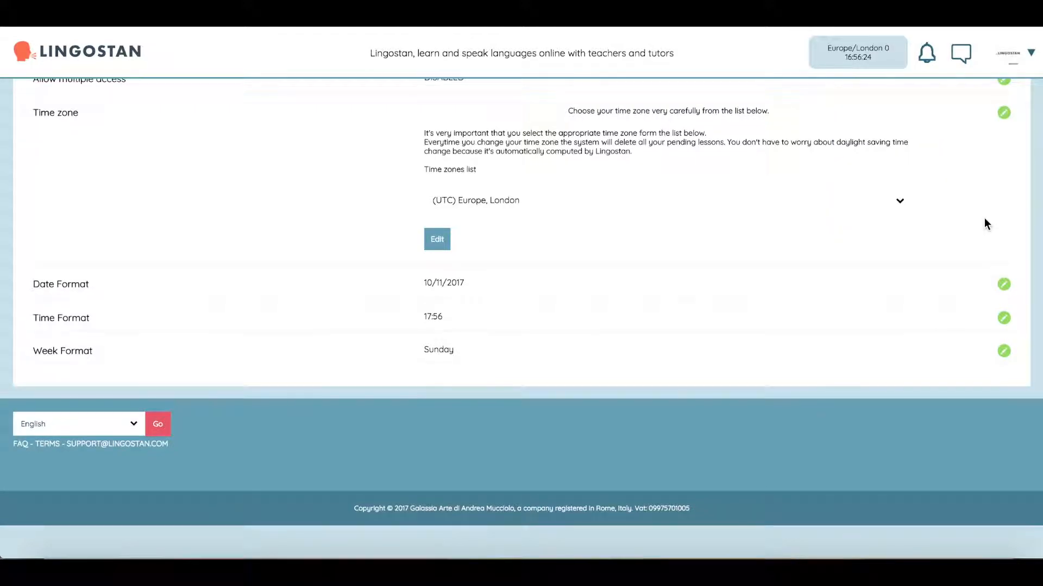
{"action": "left_click", "coordinate": [447, 209]}
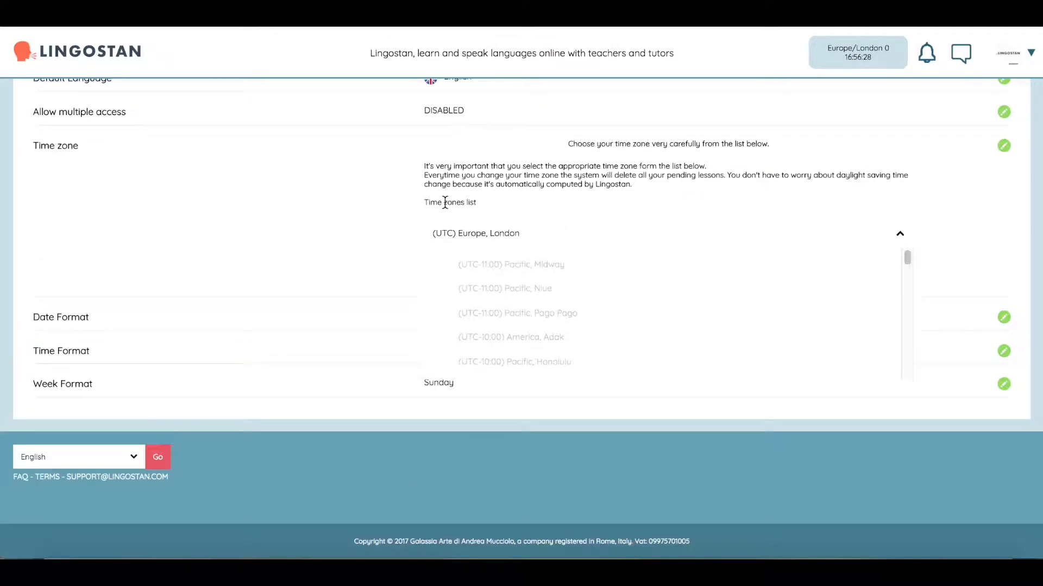
{"action": "scroll", "coordinate": [527, 296], "scroll_direction": "down", "scroll_amount": 3}
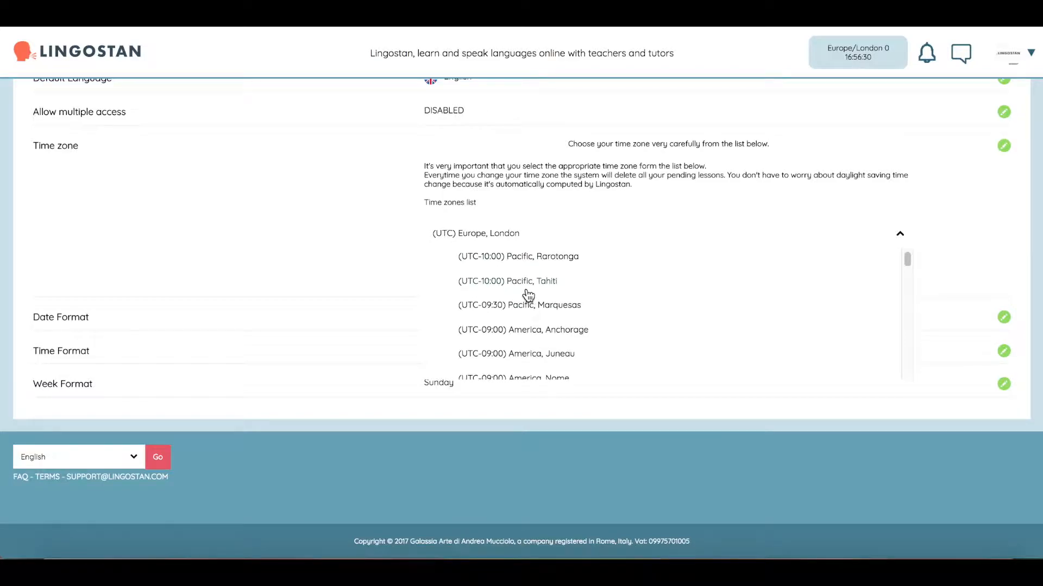
{"action": "scroll", "coordinate": [527, 296], "scroll_direction": "down", "scroll_amount": 20}
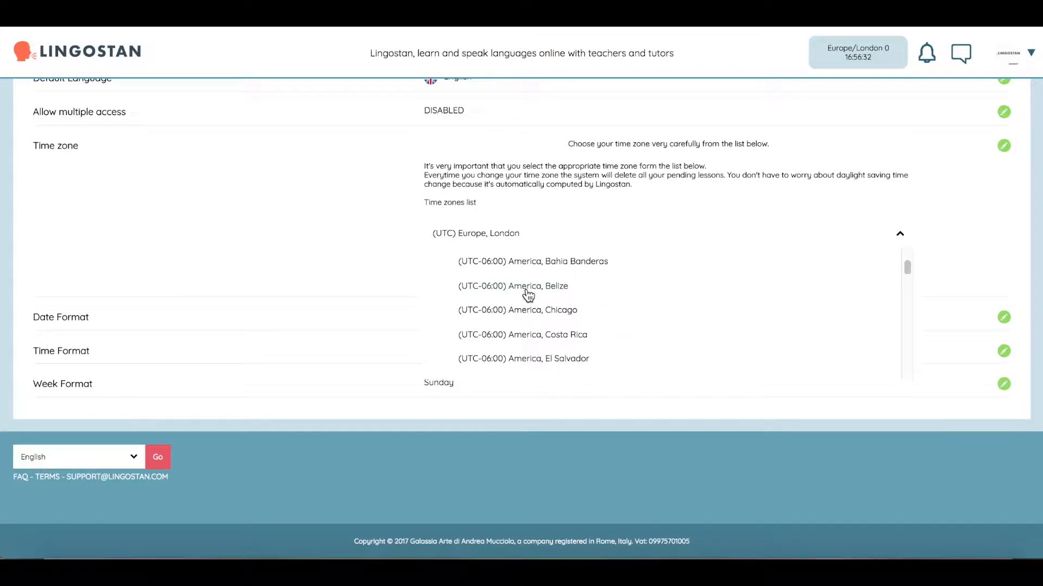
{"action": "scroll", "coordinate": [527, 296], "scroll_direction": "down", "scroll_amount": 10}
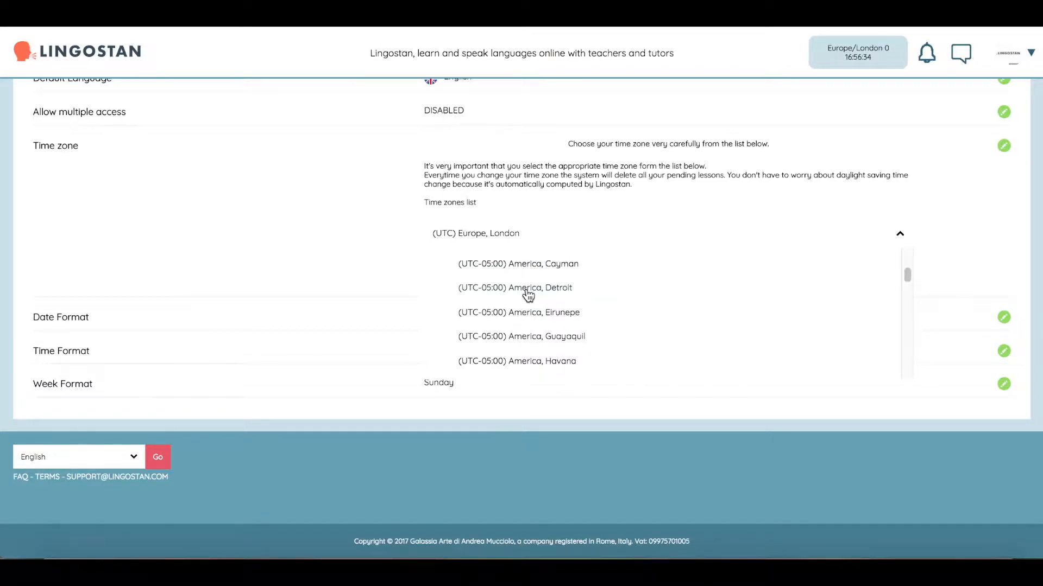
{"action": "scroll", "coordinate": [528, 295], "scroll_direction": "down", "scroll_amount": 8}
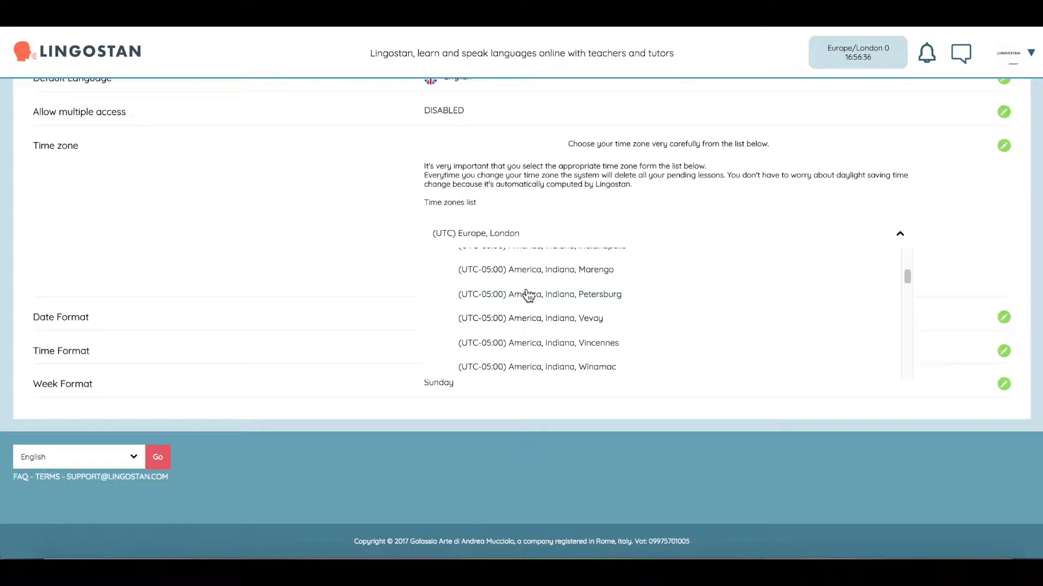
{"action": "scroll", "coordinate": [528, 296], "scroll_direction": "up", "scroll_amount": 3}
{"action": "scroll", "coordinate": [530, 298], "scroll_direction": "down", "scroll_amount": 2}
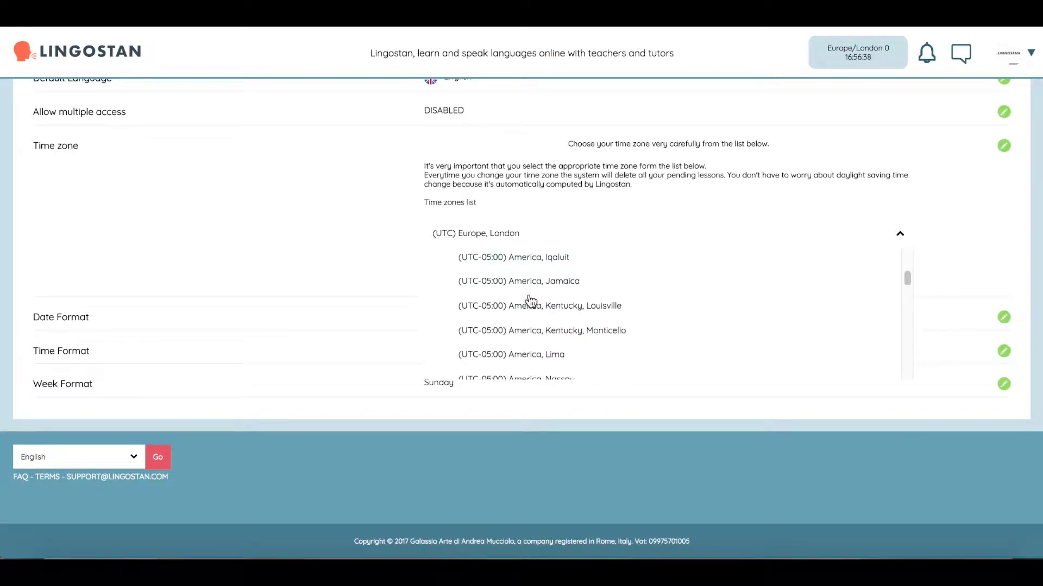
{"action": "scroll", "coordinate": [536, 304], "scroll_direction": "down", "scroll_amount": 1}
{"action": "left_click", "coordinate": [551, 350]}
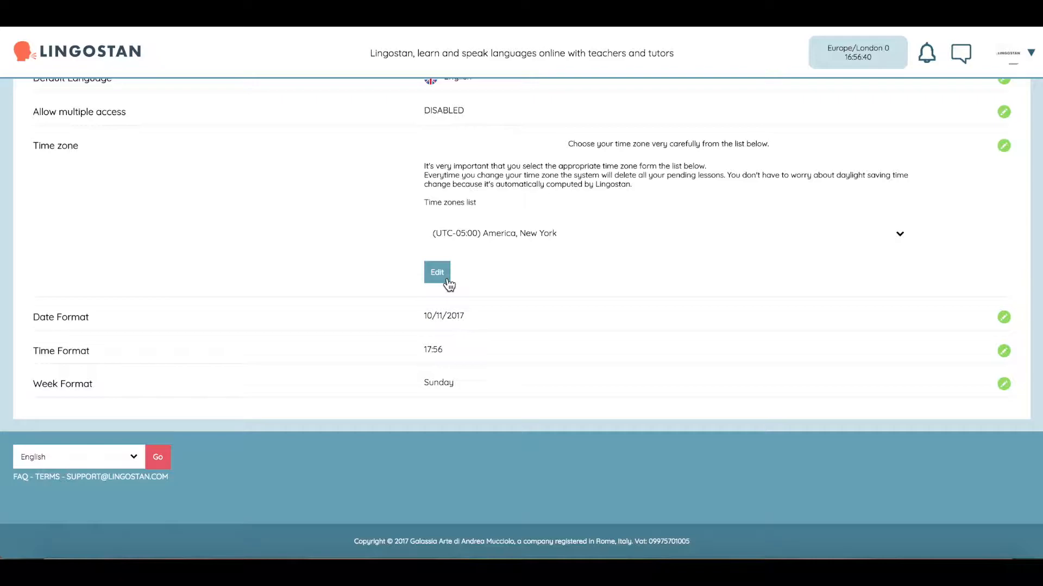
{"action": "left_click", "coordinate": [437, 277]}
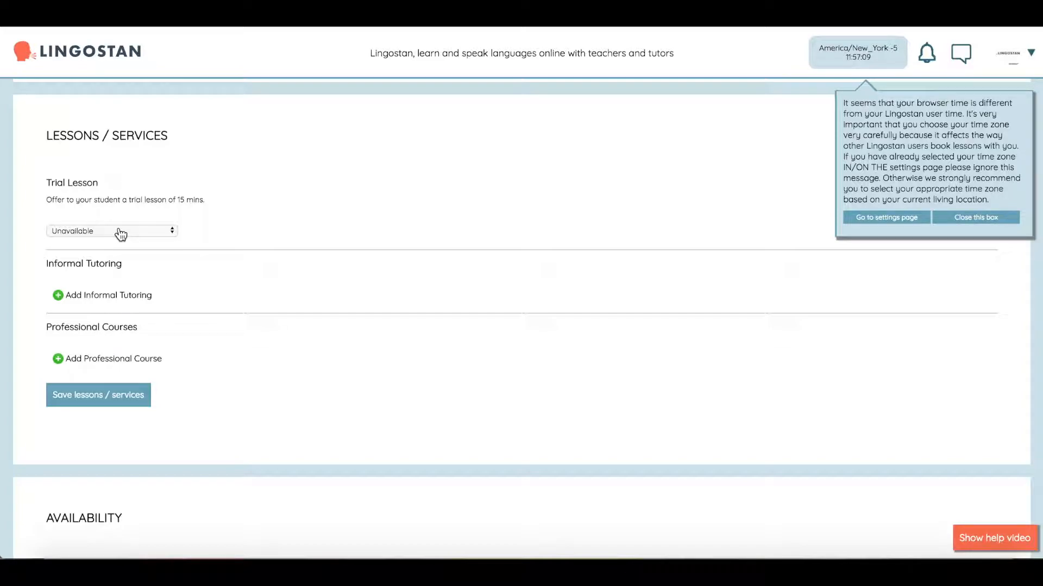
Step: Set the 15-minute trial lesson to Available
{"action": "left_click", "coordinate": [119, 233]}
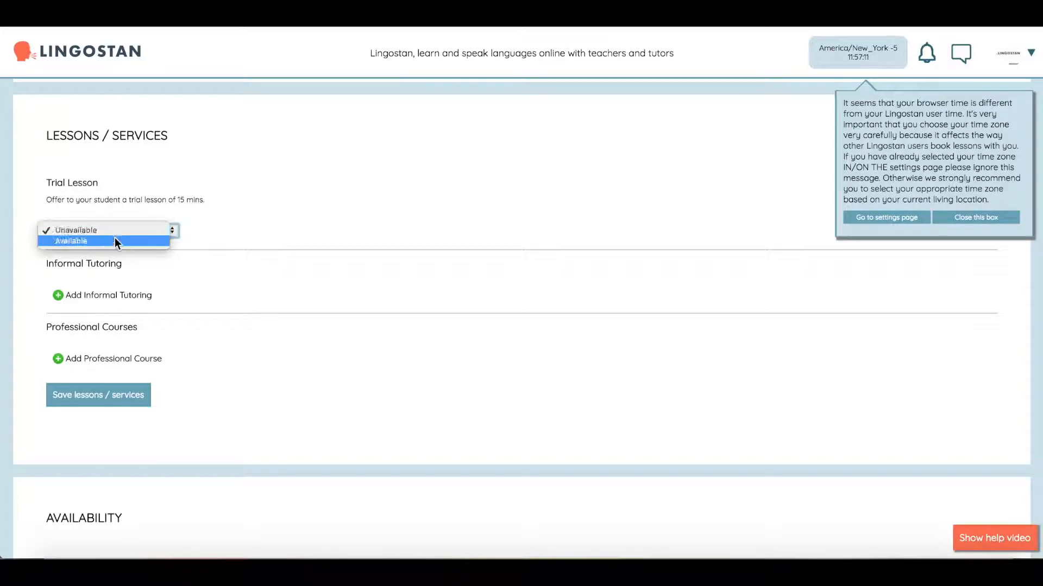
{"action": "left_click", "coordinate": [115, 242]}
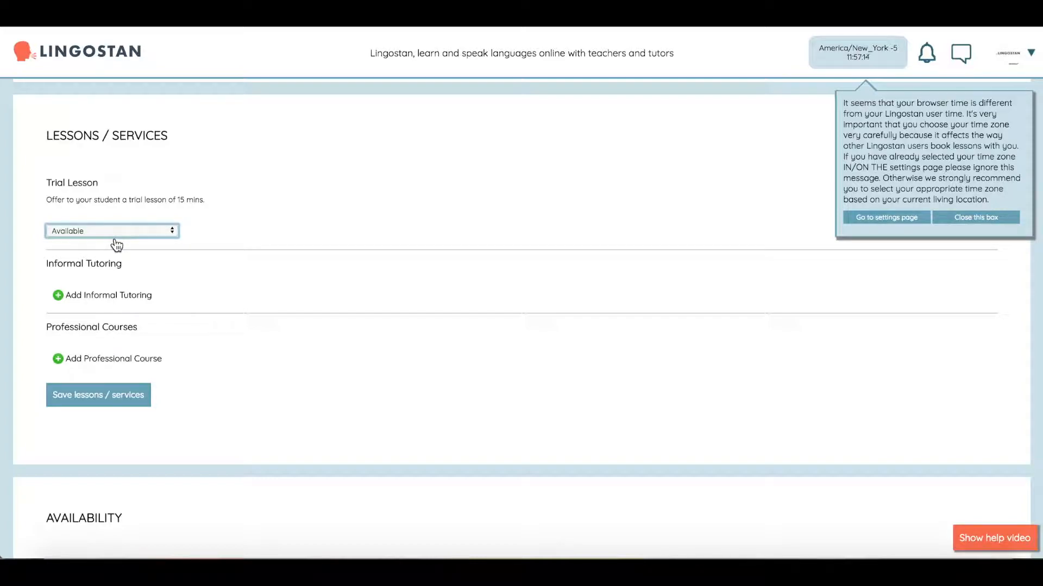
Step: Start an informal English tutoring offer with individual prices of 3, 6, 9 and 12 USD for 15, 30, 45 and 60 minutes
{"action": "left_click", "coordinate": [111, 300]}
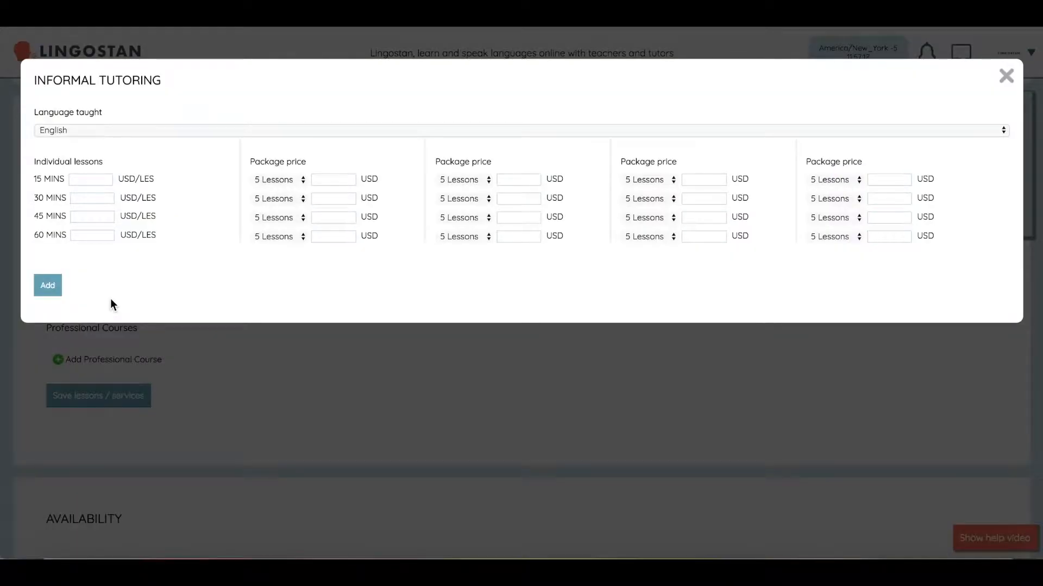
{"action": "left_click", "coordinate": [98, 240]}
{"action": "type", "text": "12"}
{"action": "left_click", "coordinate": [108, 200]}
{"action": "type", "text": "6"}
{"action": "left_click", "coordinate": [98, 178]}
{"action": "type", "text": "3"}
{"action": "left_click", "coordinate": [109, 213]}
{"action": "type", "text": "9"}
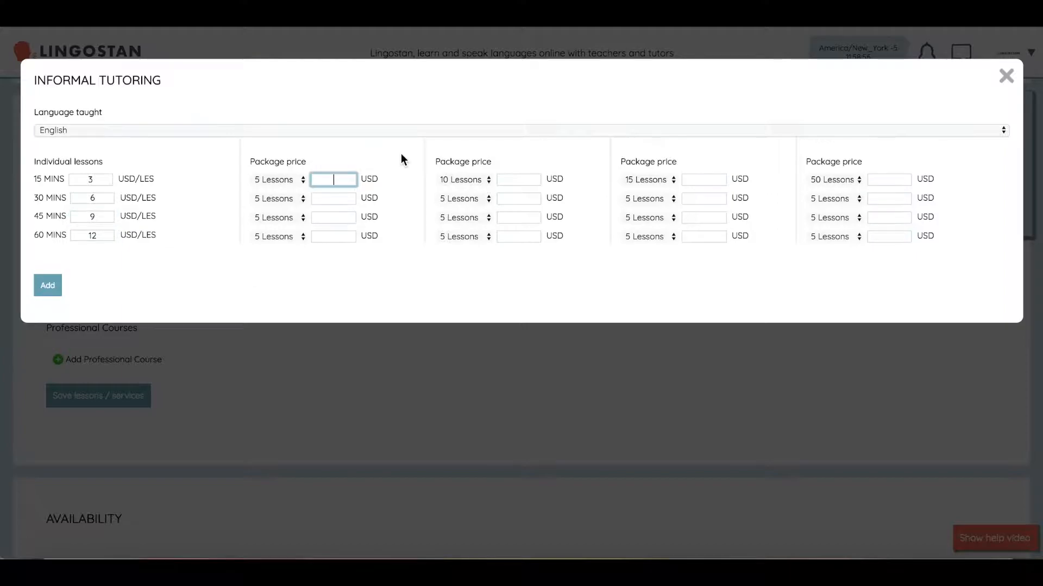
Step: Price the 15-minute packages at 12 USD for 5 lessons and 27 USD for 10 lessons, and add the tutoring offer
{"action": "type", "text": "12"}
{"action": "left_click", "coordinate": [533, 178]}
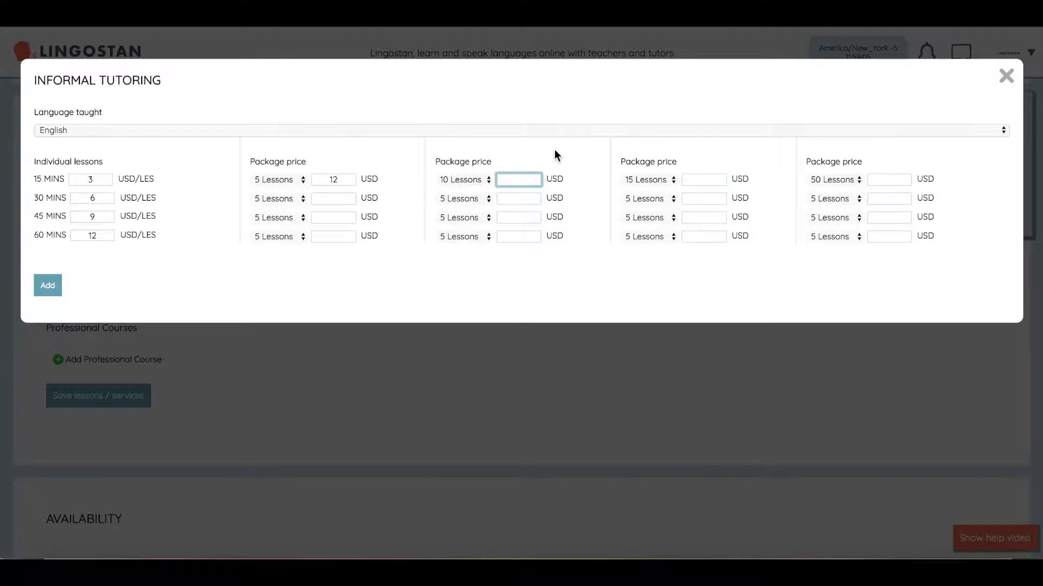
{"action": "type", "text": "27"}
{"action": "left_click", "coordinate": [713, 176]}
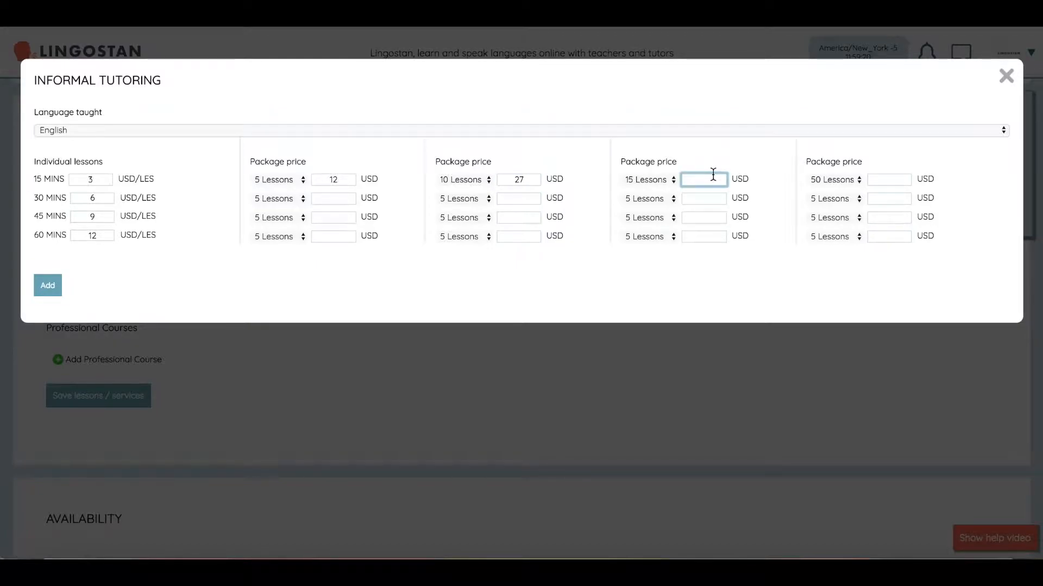
{"action": "left_click", "coordinate": [48, 285]}
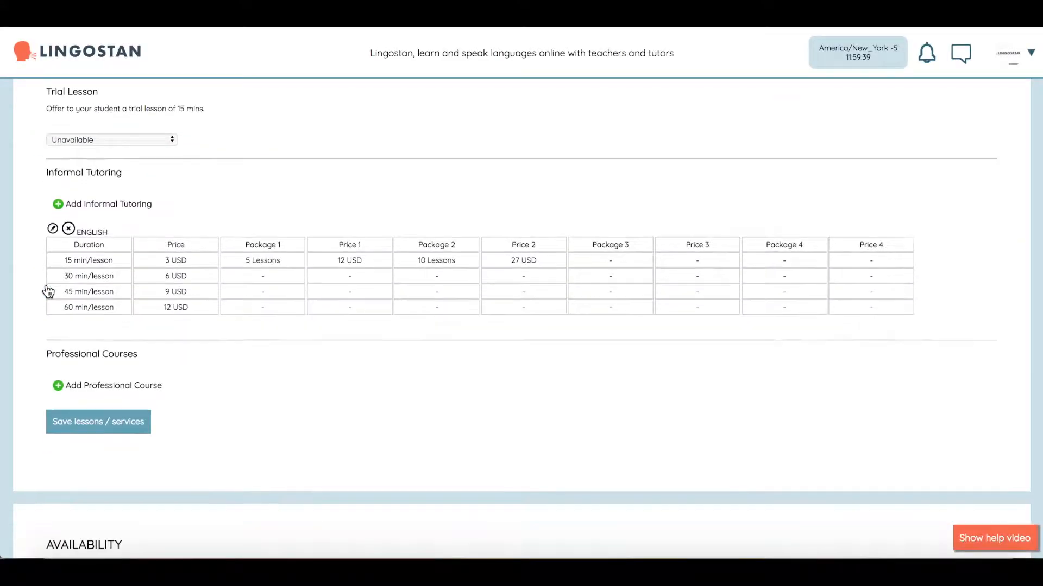
Step: Add a professional English course titled "Business English" with the description "English for business professionals."
{"action": "scroll", "coordinate": [47, 284], "scroll_direction": "down", "scroll_amount": 2}
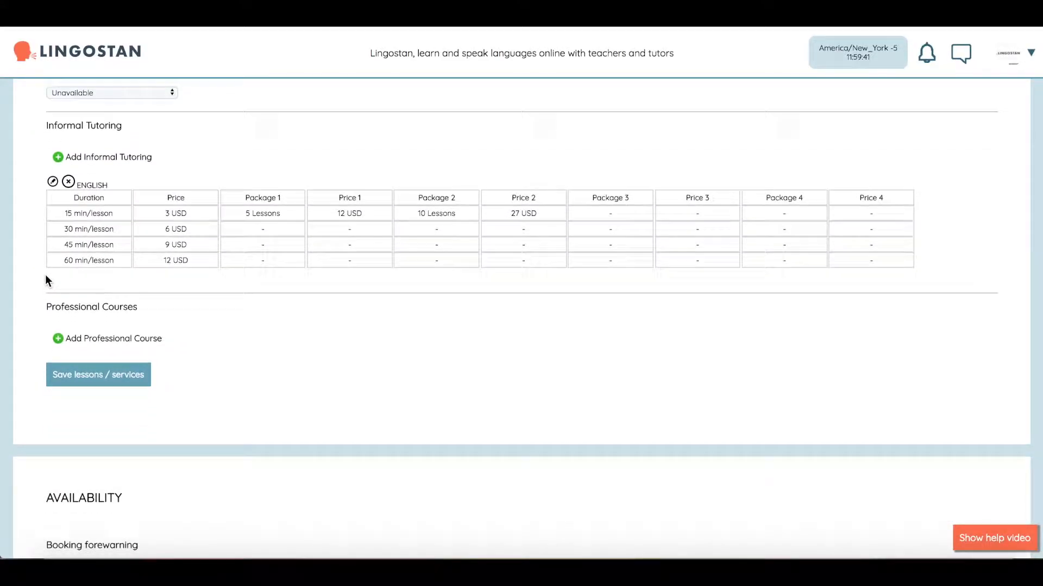
{"action": "scroll", "coordinate": [45, 279], "scroll_direction": "down", "scroll_amount": 1}
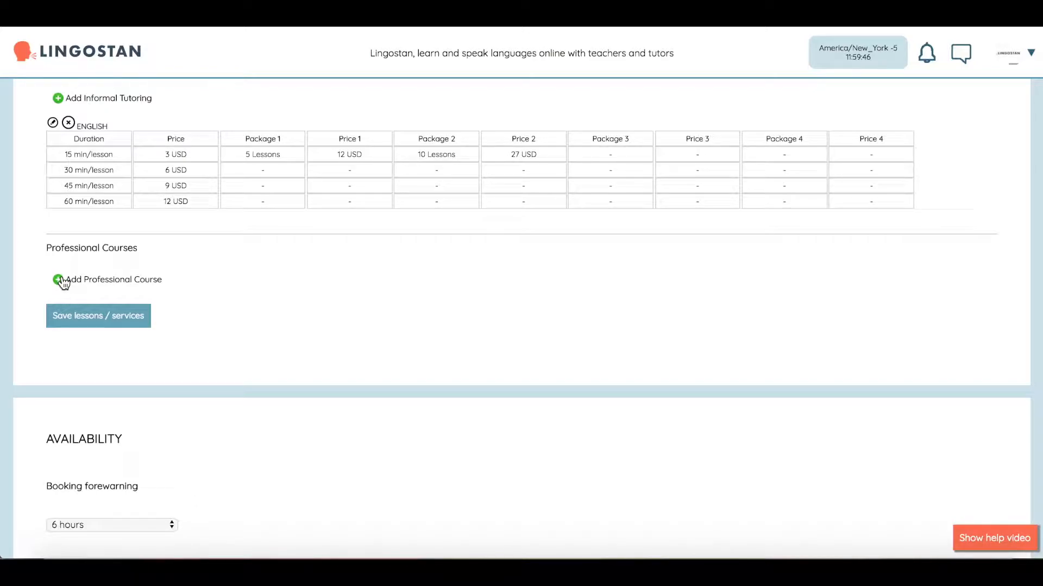
{"action": "left_click", "coordinate": [60, 280]}
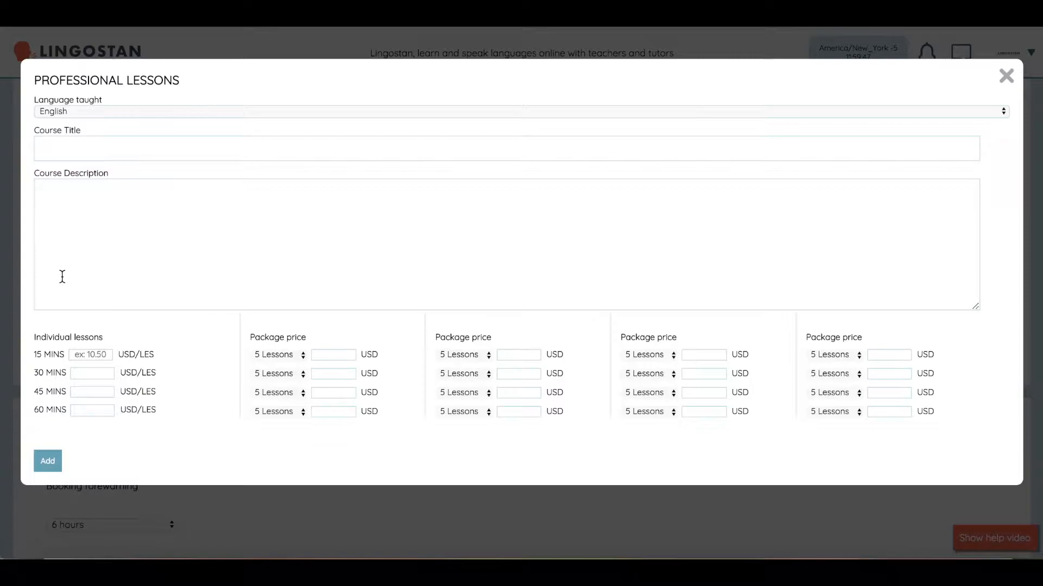
{"action": "left_click", "coordinate": [62, 149]}
{"action": "type", "text": "Busines"}
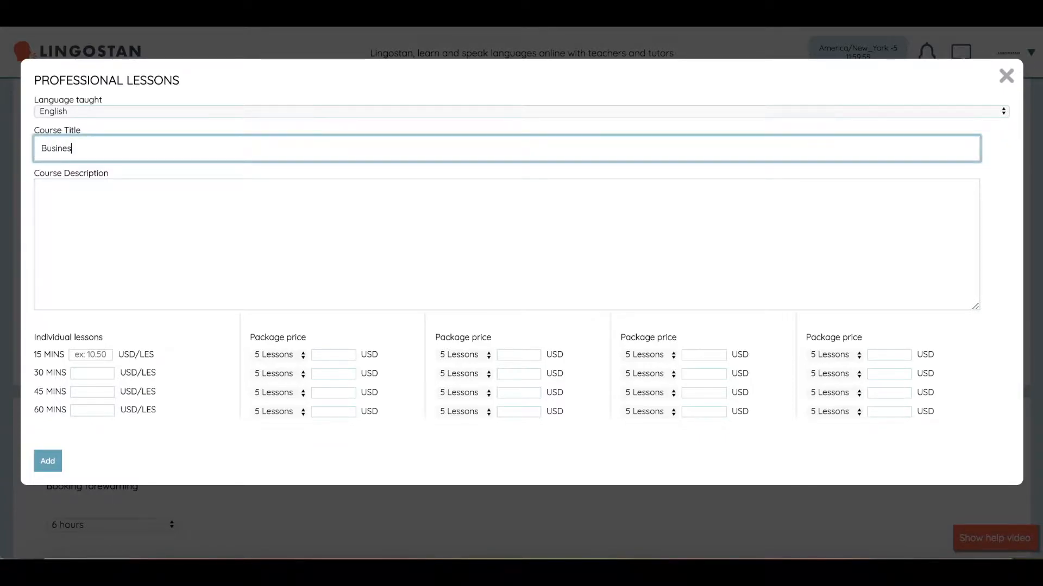
{"action": "type", "text": "s English"}
{"action": "left_click", "coordinate": [128, 194]}
{"action": "type", "text": "Eng"}
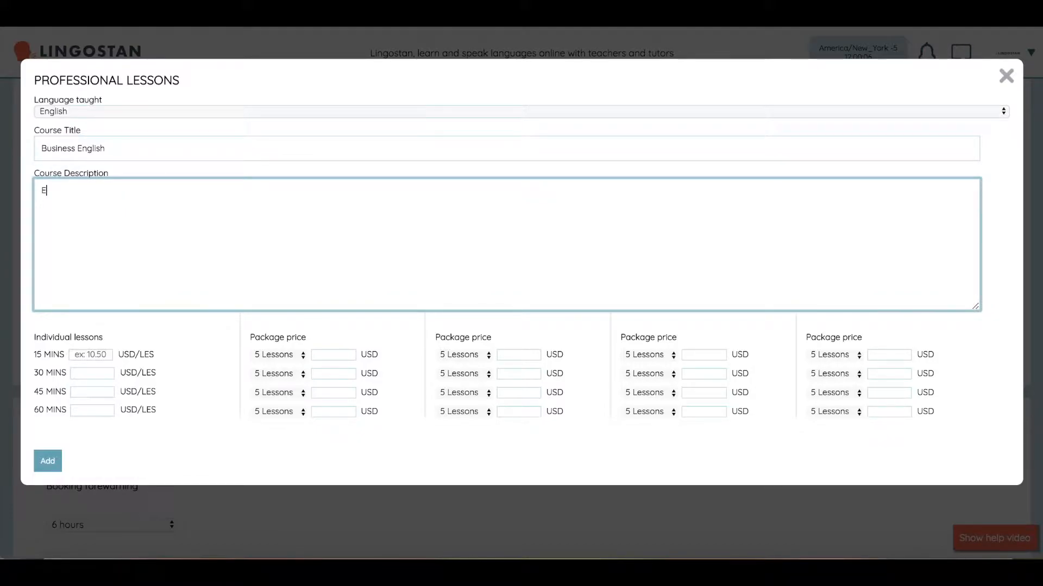
{"action": "type", "text": "lish for business professionals."}
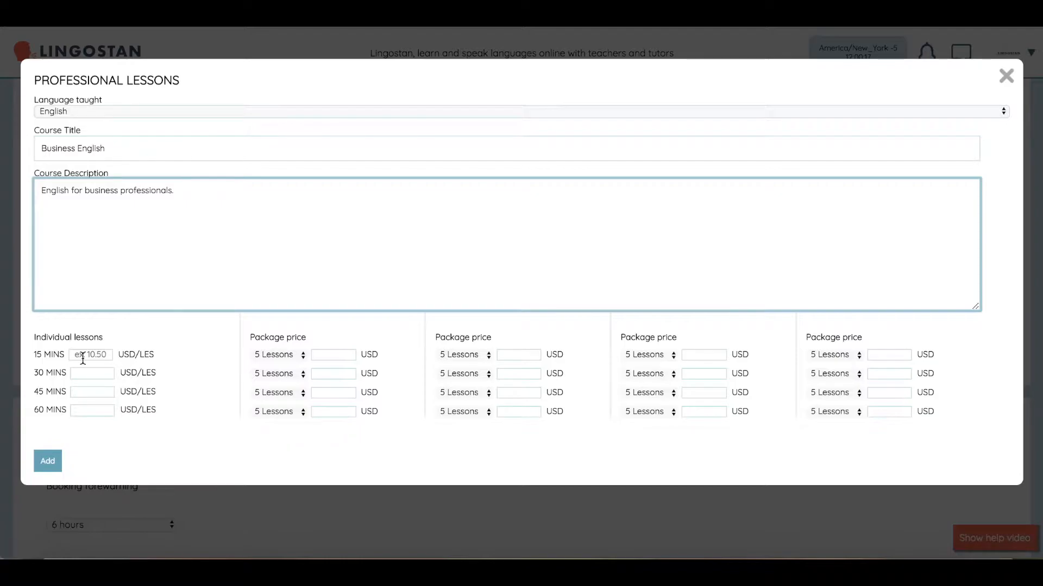
{"action": "left_click", "coordinate": [55, 466]}
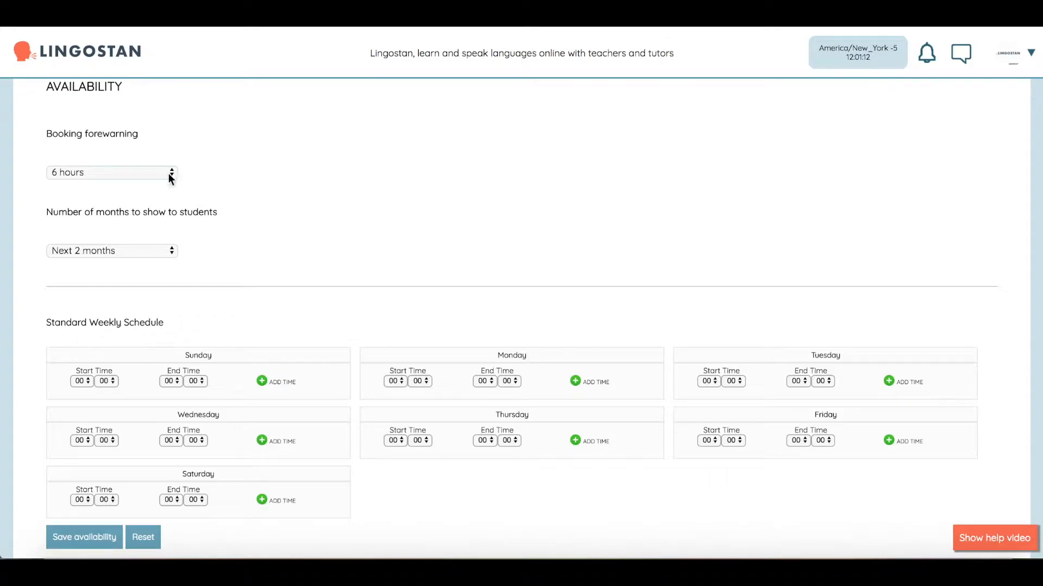
Step: Set the booking forewarning to 18 hours and the months shown to students to Next 4 months
{"action": "left_click", "coordinate": [169, 173]}
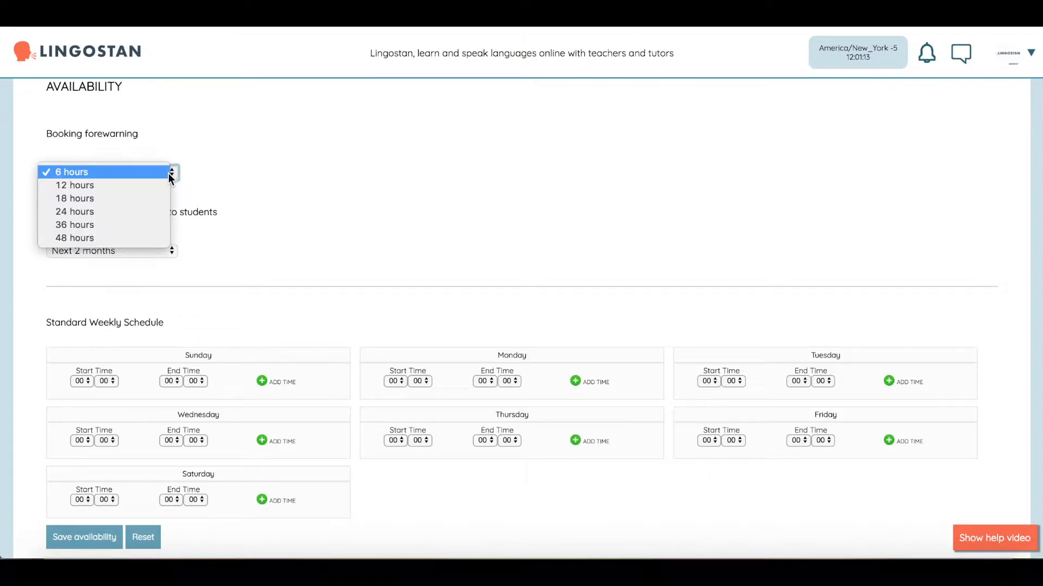
{"action": "left_click", "coordinate": [161, 204]}
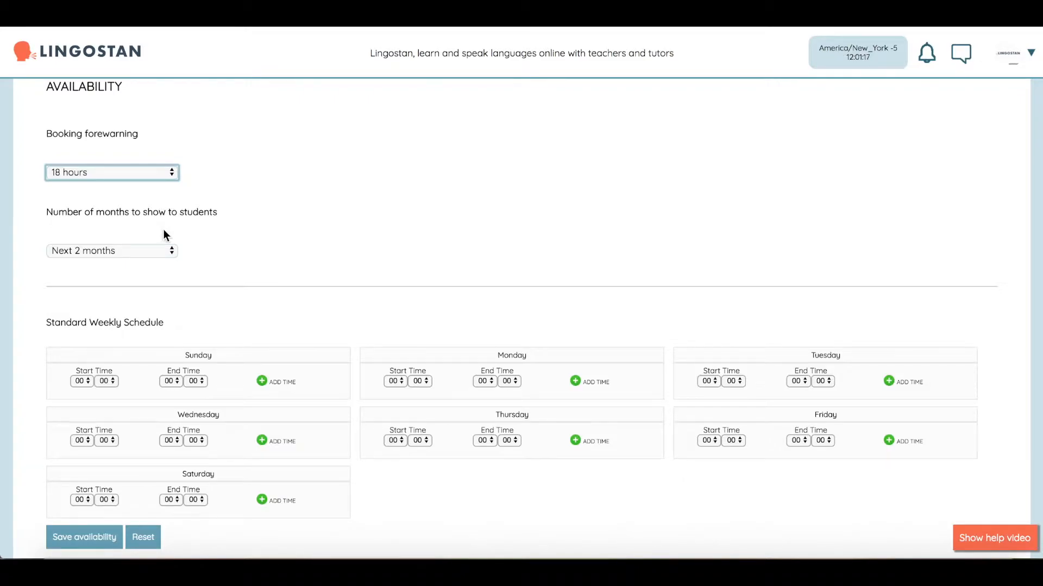
{"action": "left_click", "coordinate": [168, 252]}
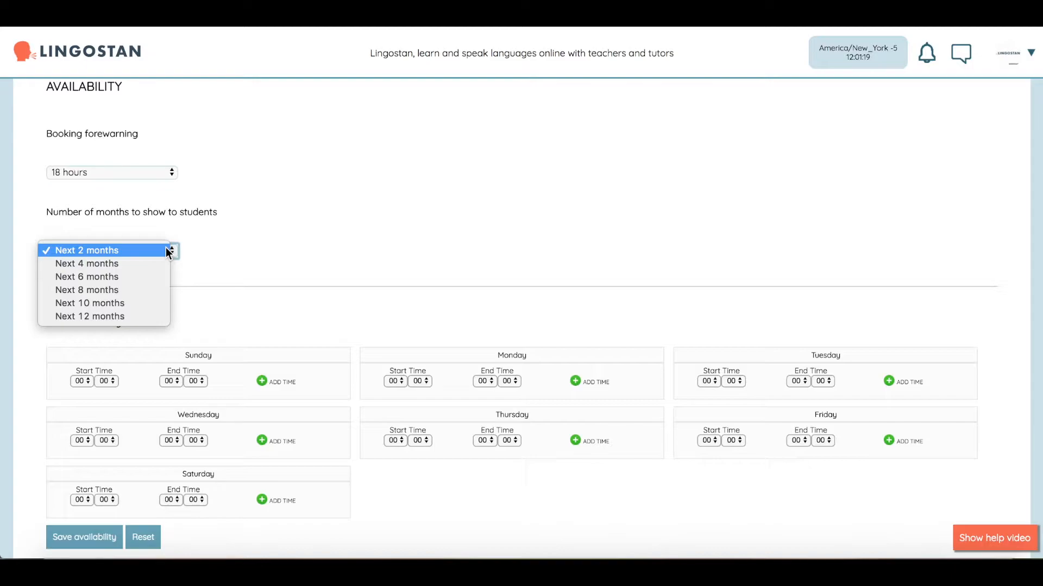
{"action": "left_click", "coordinate": [162, 264]}
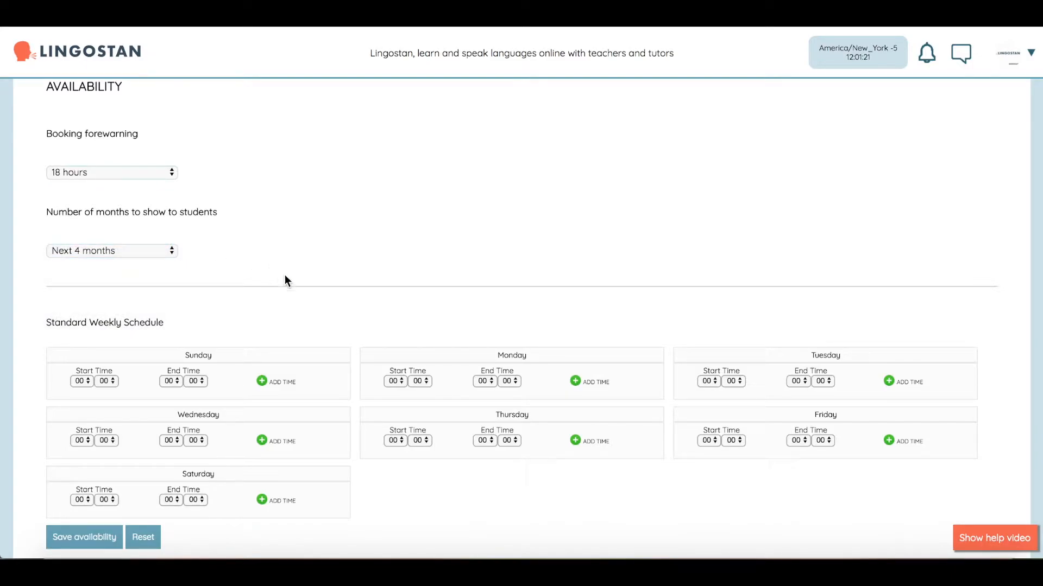
Step: Add a Sunday time slot from 07:00 to 17:00 to the standard weekly schedule and save the availability
{"action": "scroll", "coordinate": [300, 276], "scroll_direction": "down", "scroll_amount": 2}
{"action": "scroll", "coordinate": [292, 271], "scroll_direction": "down", "scroll_amount": 1}
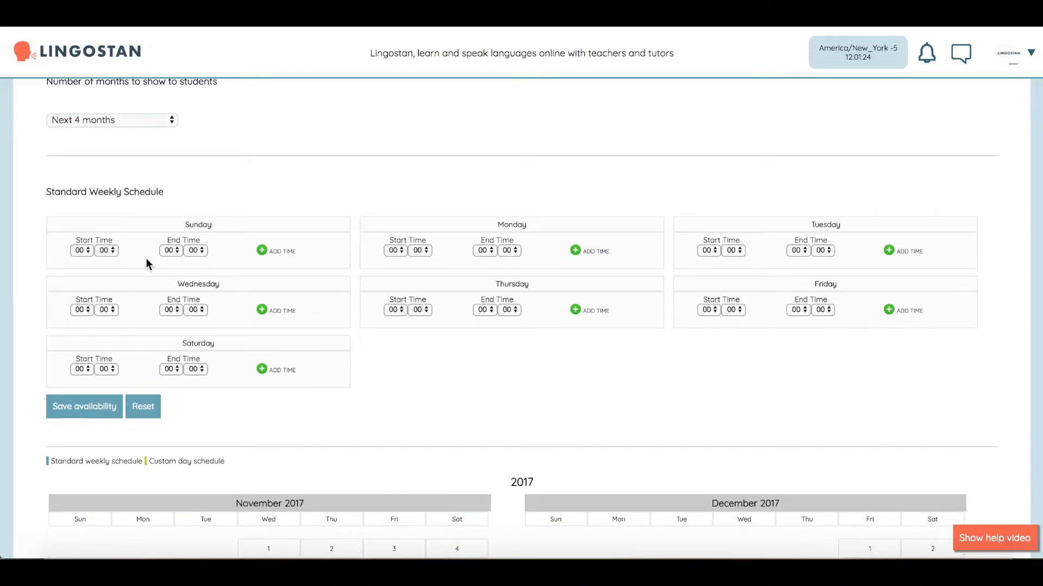
{"action": "left_click", "coordinate": [89, 250]}
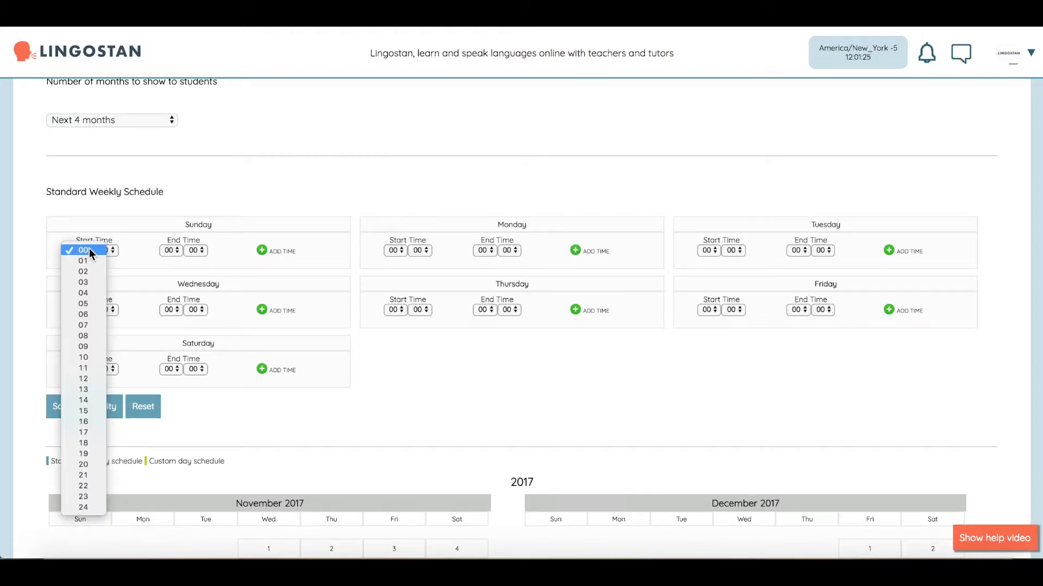
{"action": "left_click", "coordinate": [93, 324]}
{"action": "left_click", "coordinate": [171, 250]}
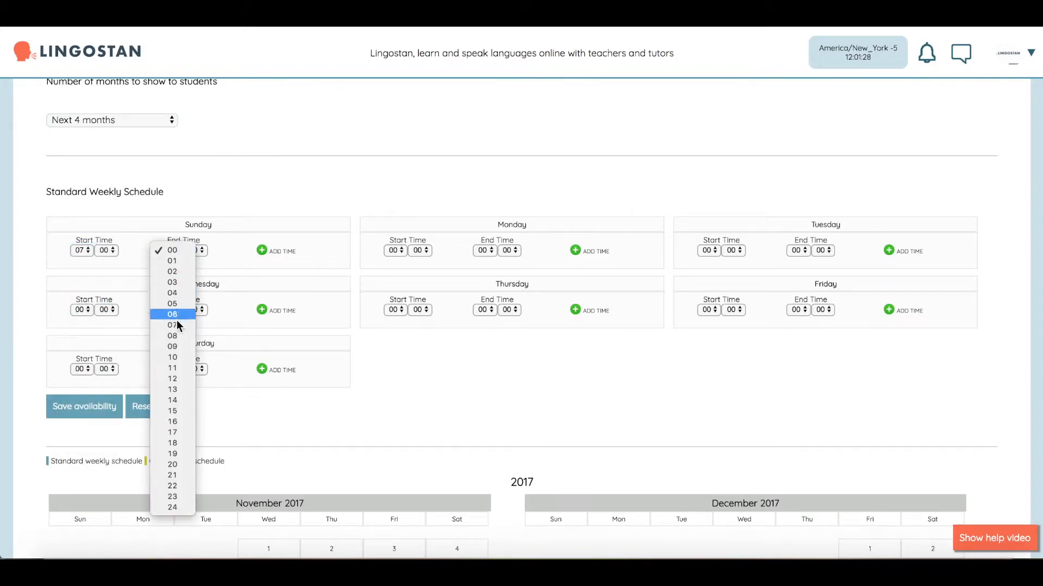
{"action": "left_click", "coordinate": [177, 432]}
{"action": "left_click", "coordinate": [262, 250]}
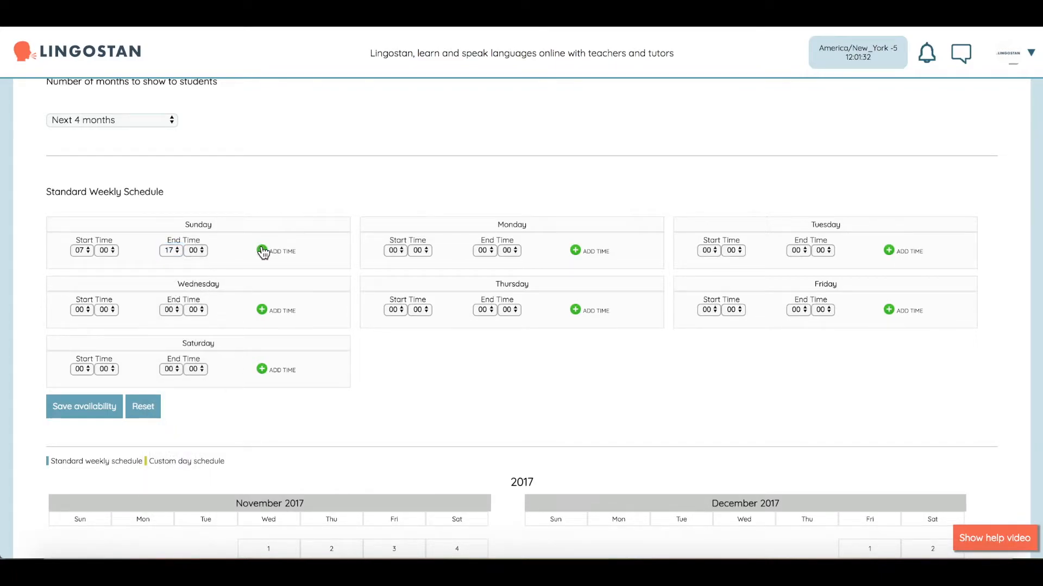
{"action": "left_click", "coordinate": [105, 433]}
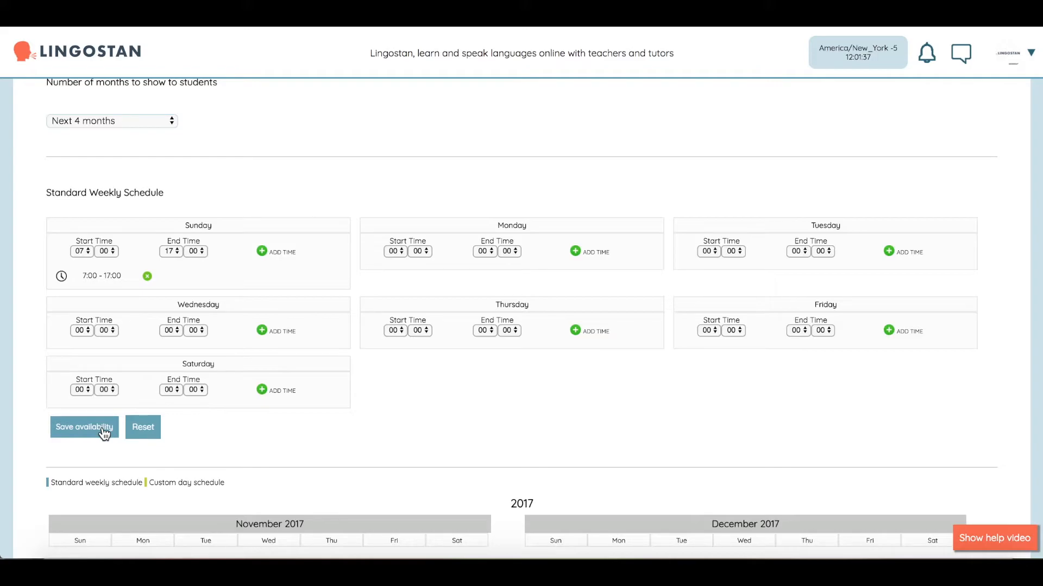
{"action": "left_click", "coordinate": [84, 427]}
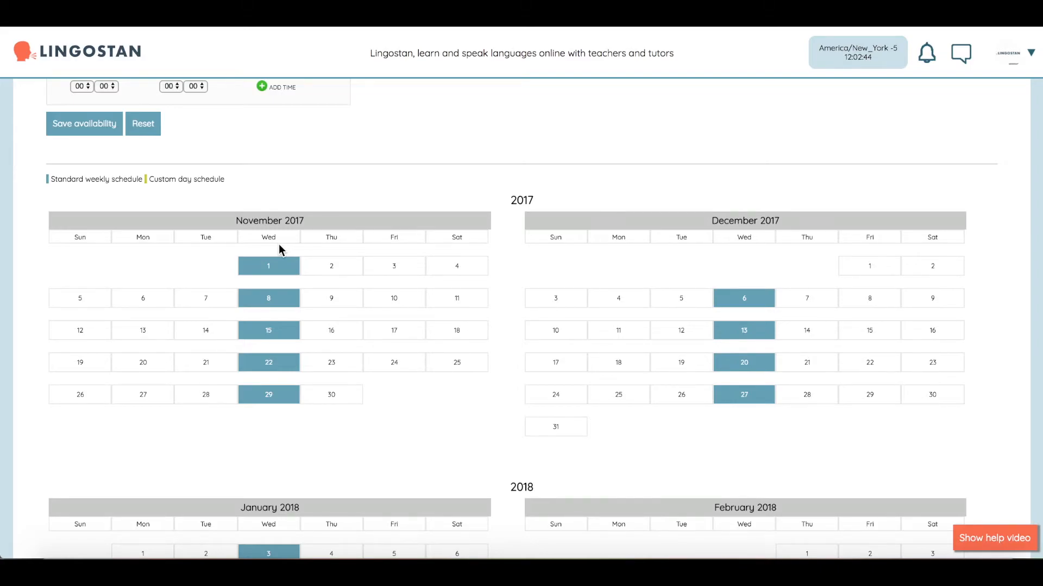
Step: Replace the 9:00–17:00 slot on Wednesday, 1 November 2017 with a custom time slot from 12:00 to 14:00
{"action": "left_click", "coordinate": [274, 267]}
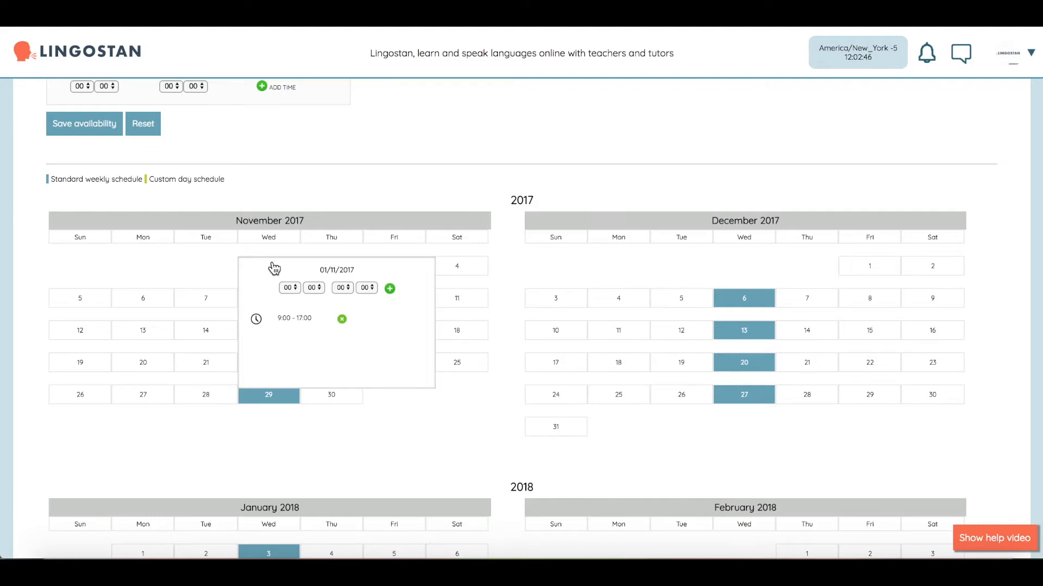
{"action": "left_click", "coordinate": [290, 287]}
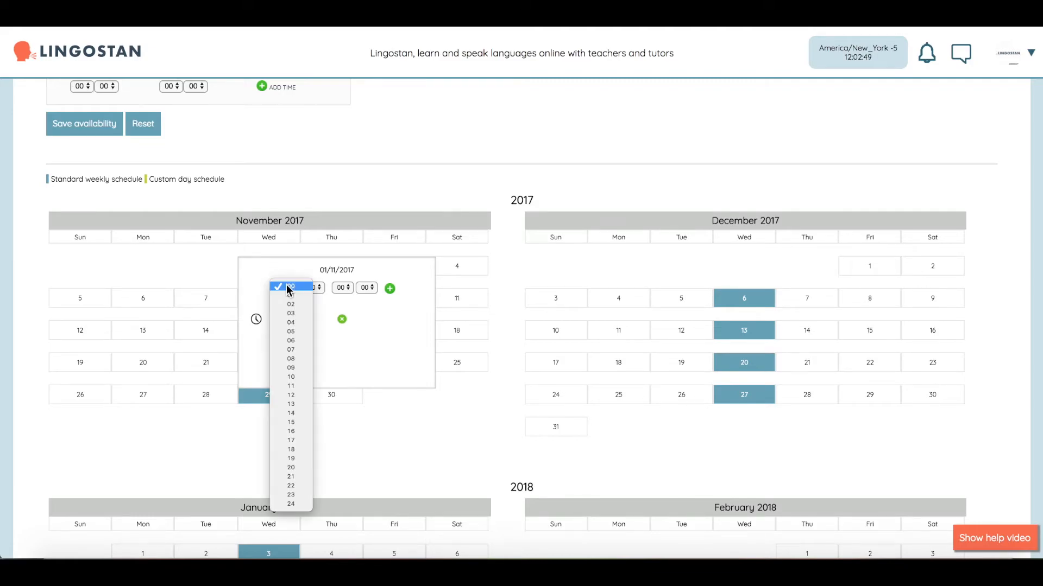
{"action": "left_click", "coordinate": [297, 396]}
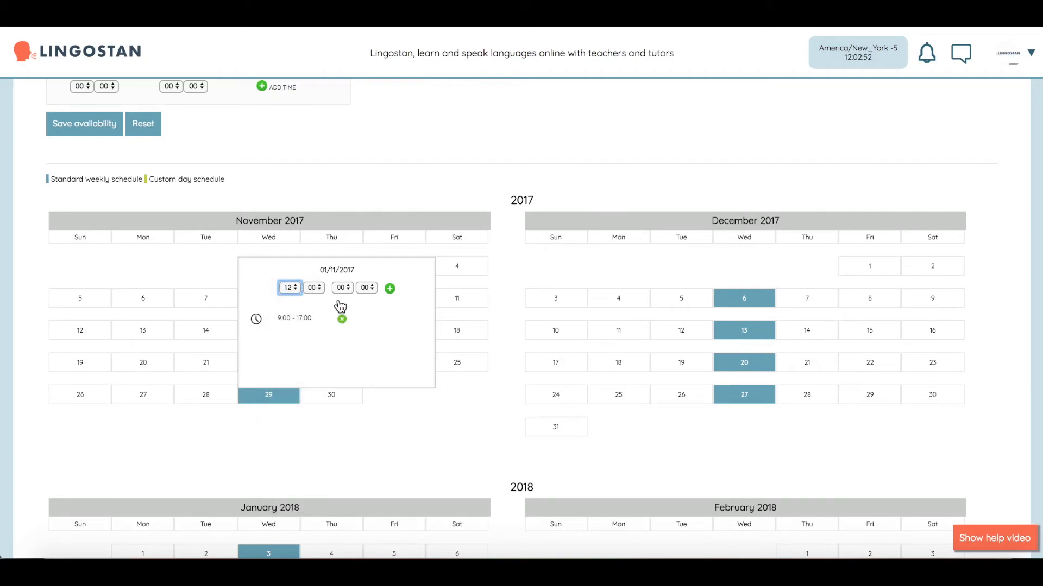
{"action": "left_click", "coordinate": [342, 320]}
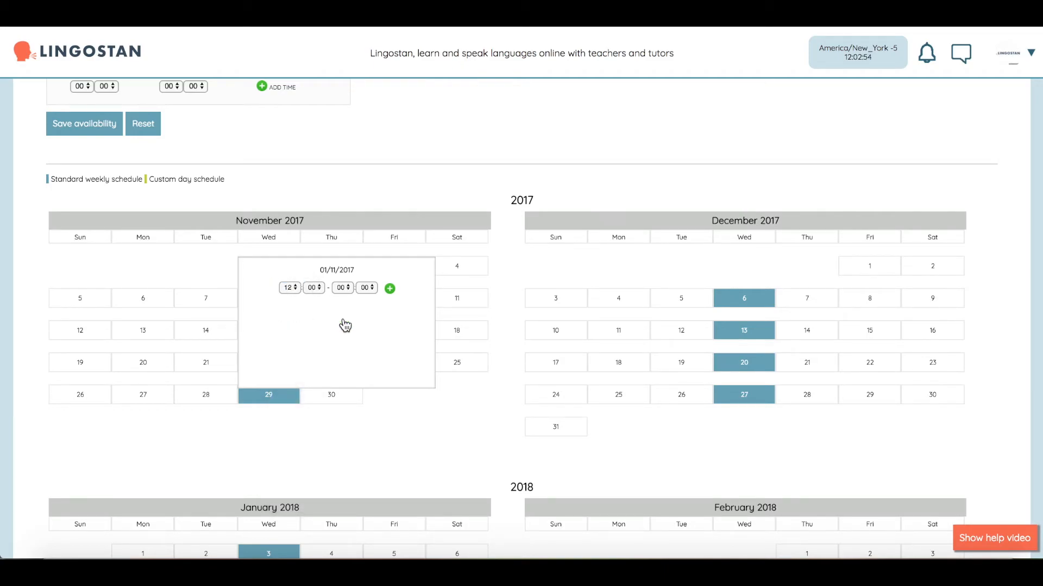
{"action": "left_click", "coordinate": [343, 287]}
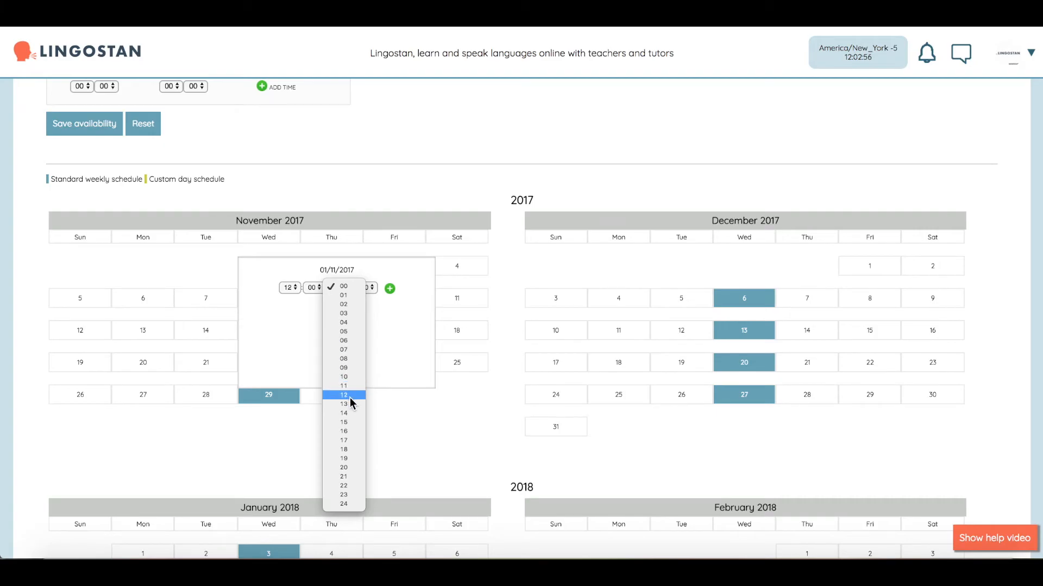
{"action": "left_click", "coordinate": [344, 413]}
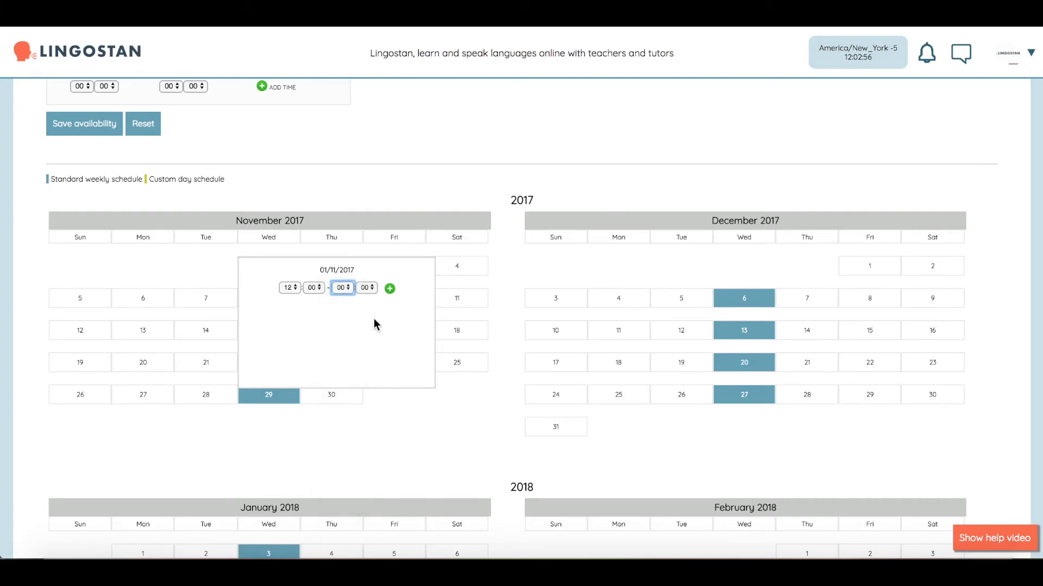
{"action": "left_click", "coordinate": [390, 289]}
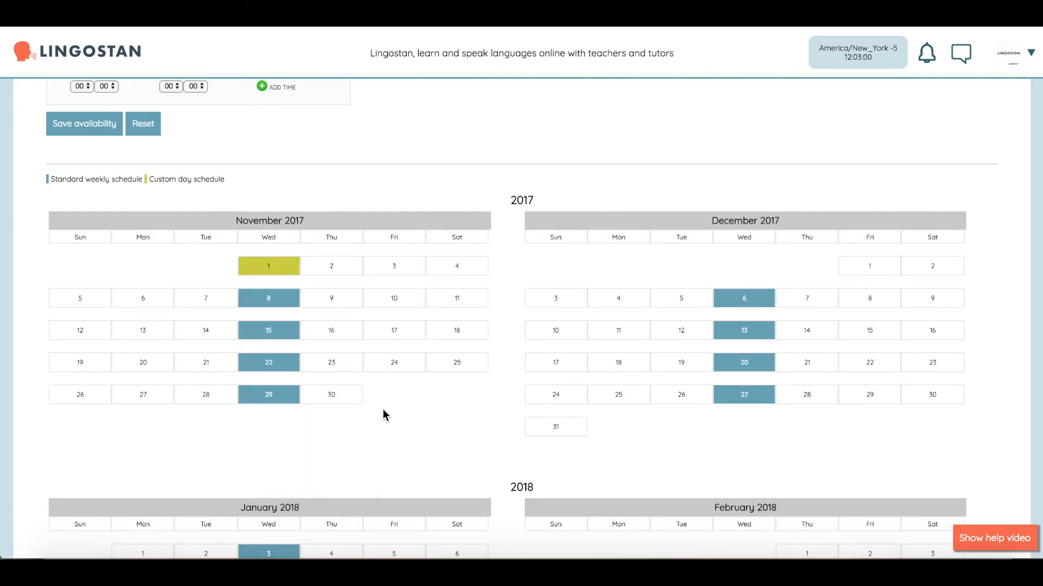
Step: Save the availability with the custom day schedule for 1 November 2017
{"action": "scroll", "coordinate": [383, 410], "scroll_direction": "down", "scroll_amount": 10}
{"action": "scroll", "coordinate": [364, 391], "scroll_direction": "down", "scroll_amount": 12}
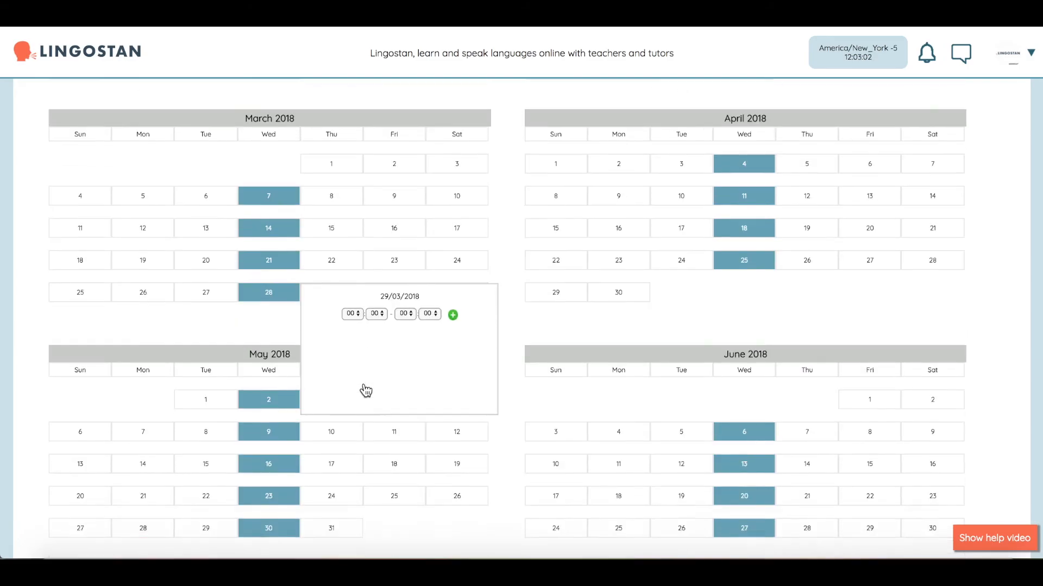
{"action": "scroll", "coordinate": [366, 391], "scroll_direction": "down", "scroll_amount": 5}
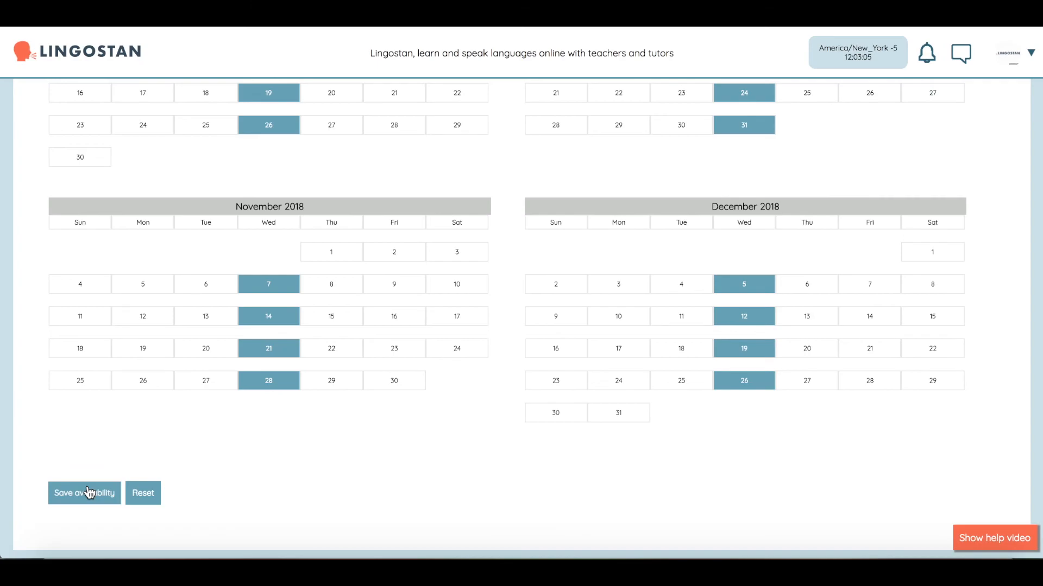
{"action": "left_click", "coordinate": [89, 494]}
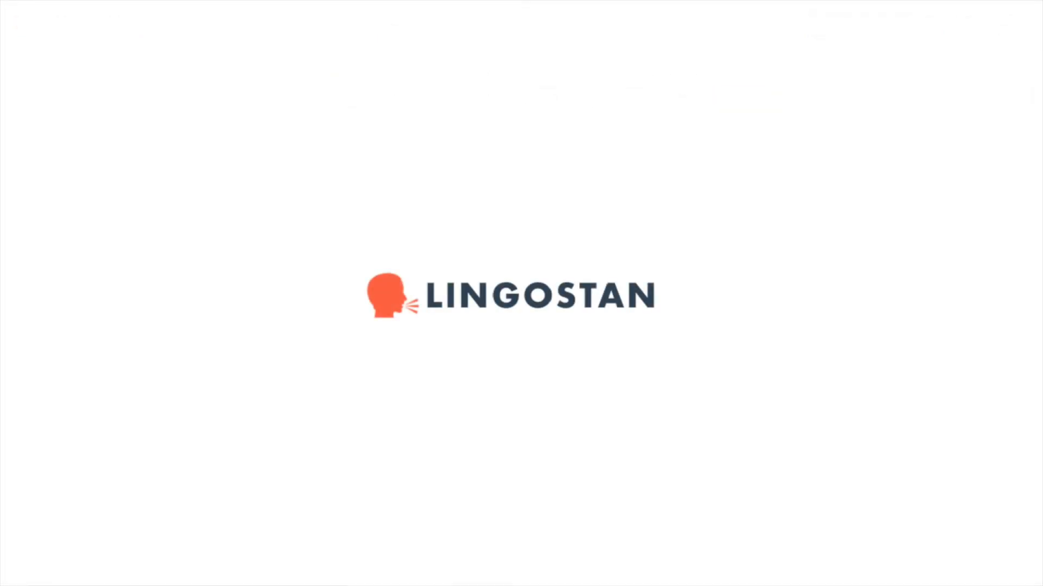